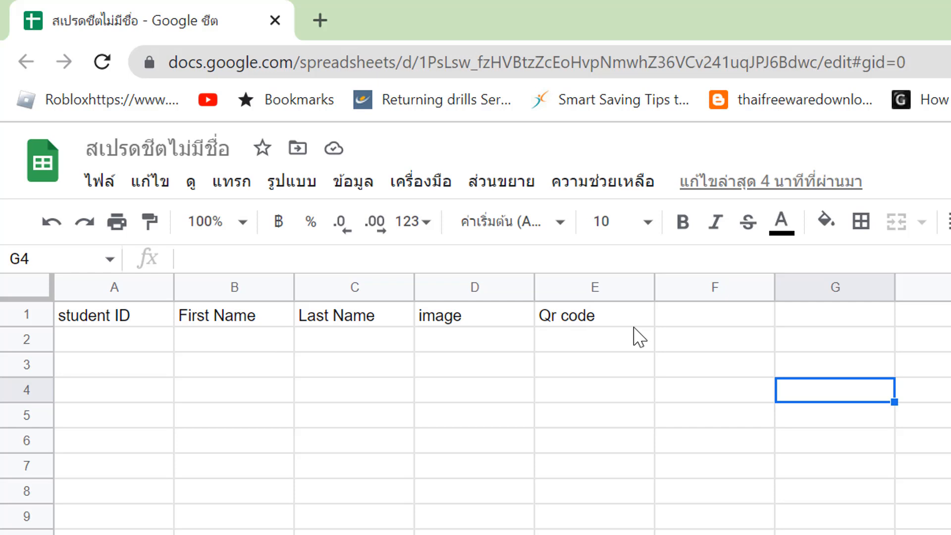
Enter the student IDs 1, 2, 3, 4 and 5 in cells A2 to A6
click(119, 347)
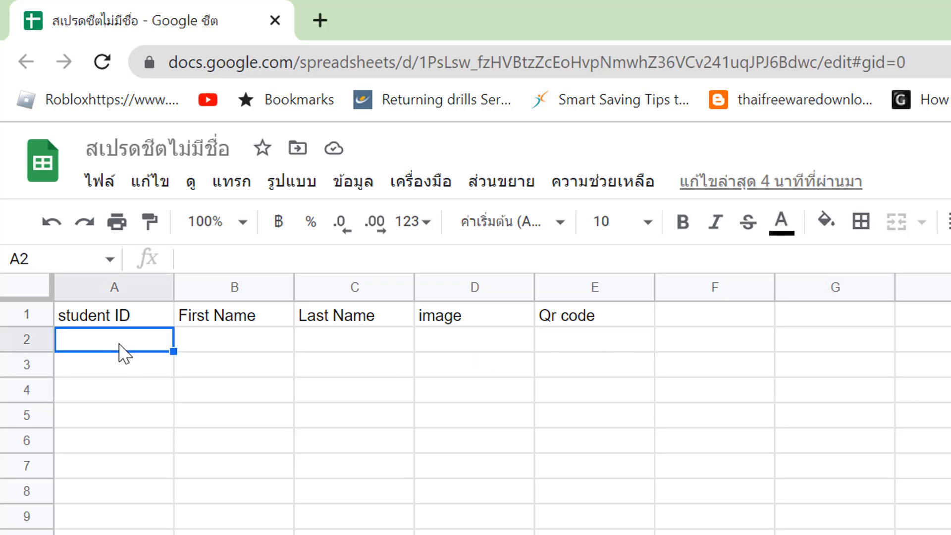
text(1)
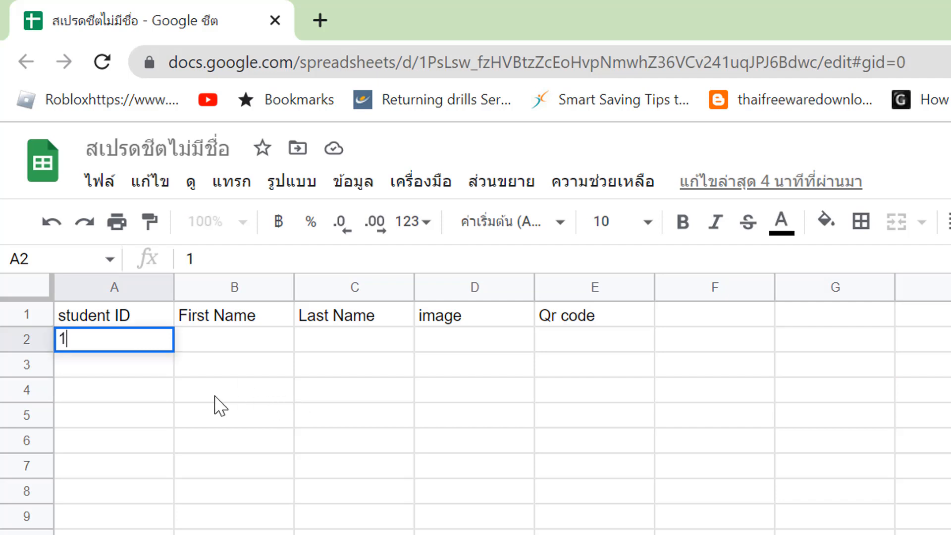
key(Return)
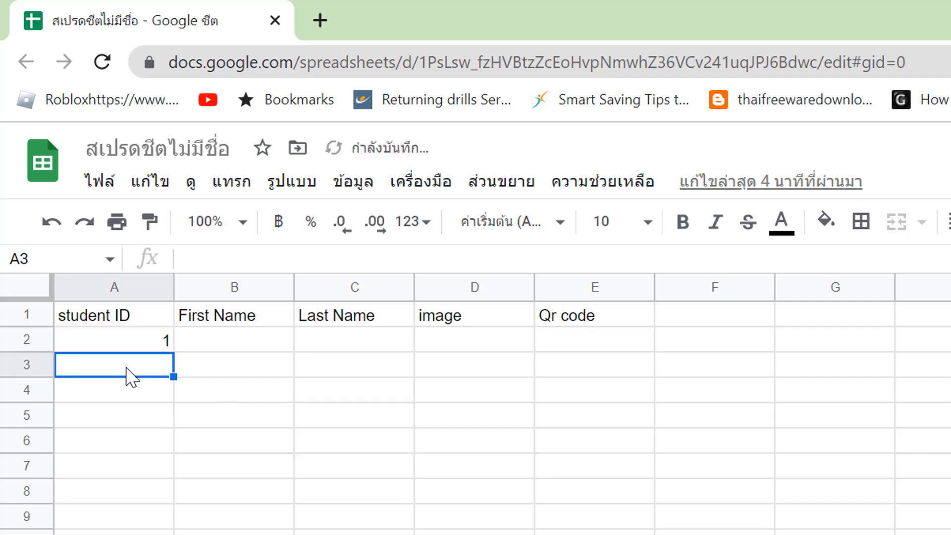
text(2)
key(Return)
text(3)
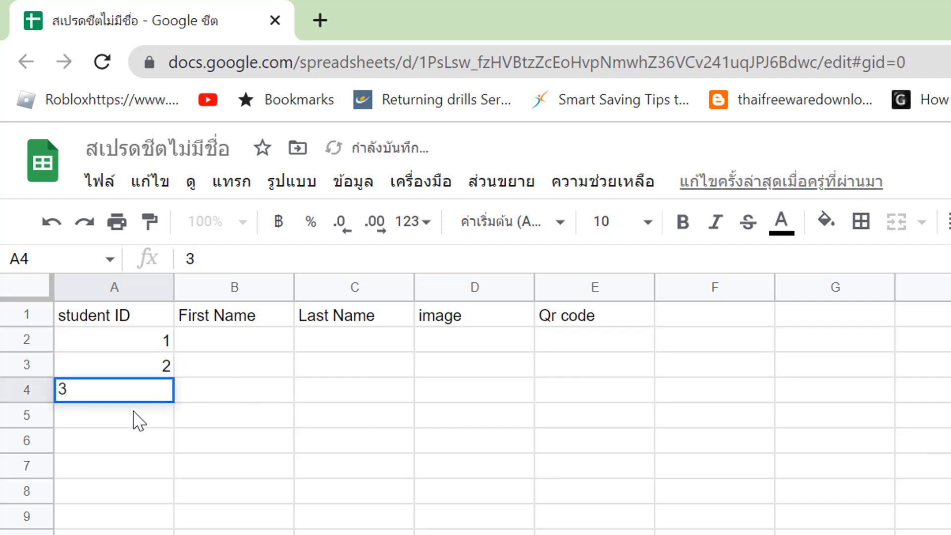
key(Return)
text(4)
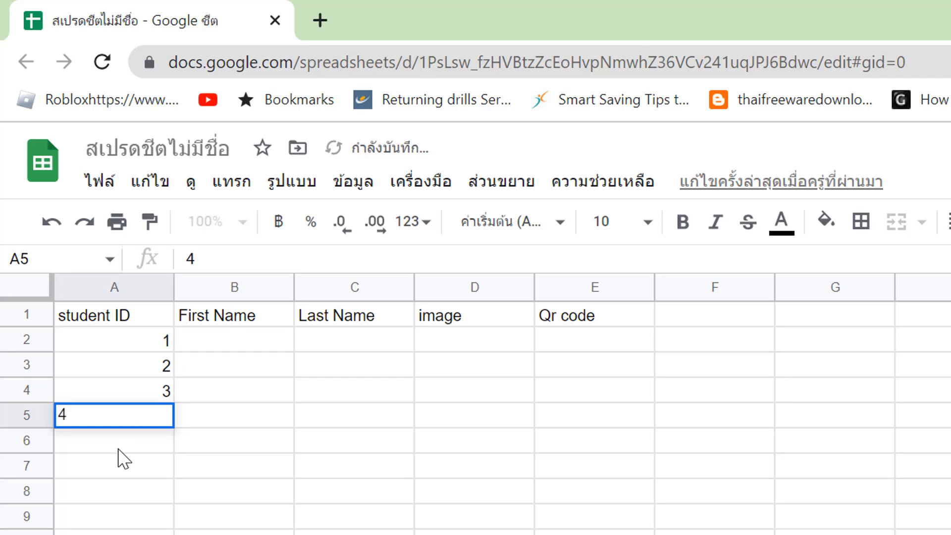
key(Return)
text(5)
click(448, 468)
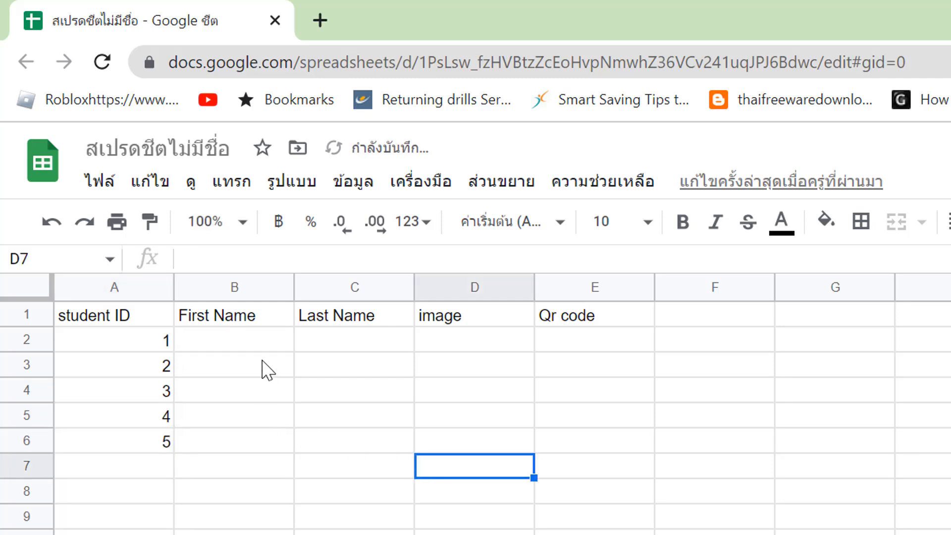
Enter "Student A" as the first name in cell B2
click(261, 345)
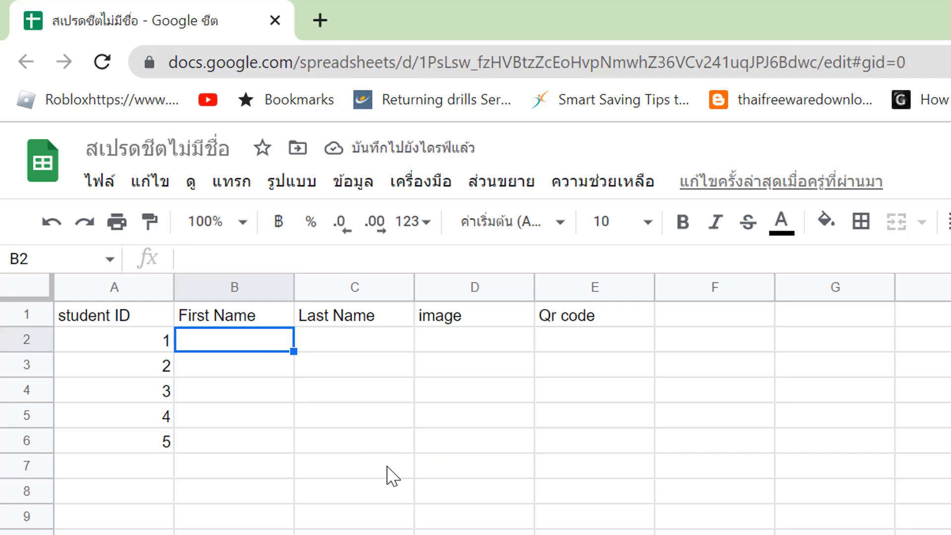
text(S)
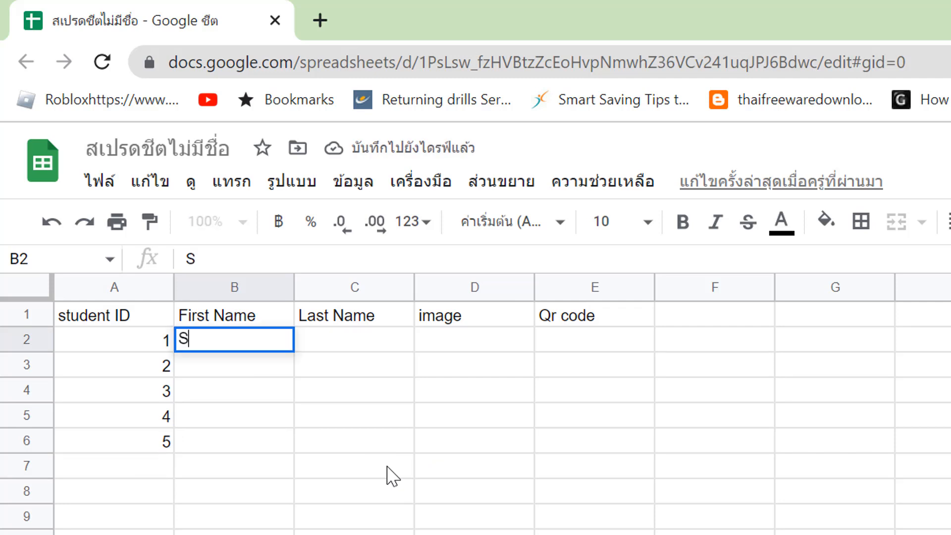
text(tudent )
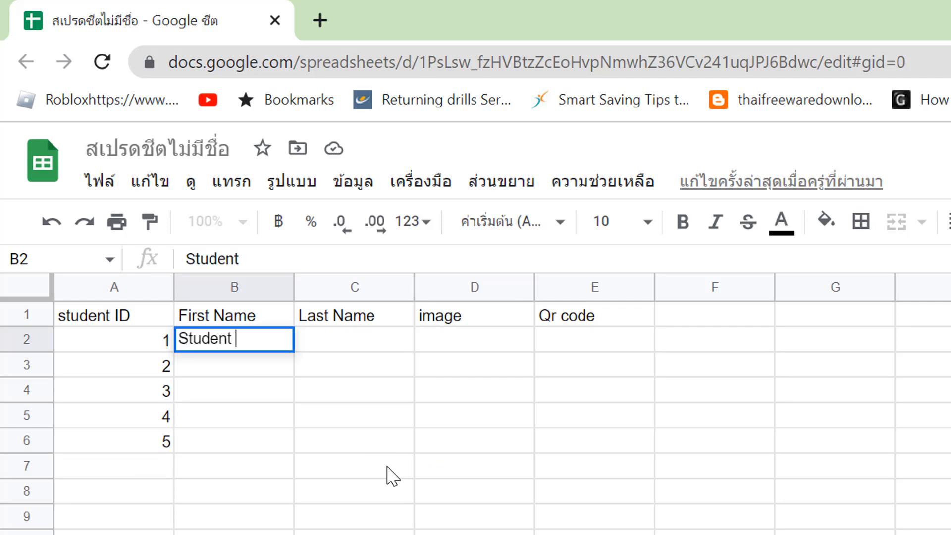
text(A)
click(230, 363)
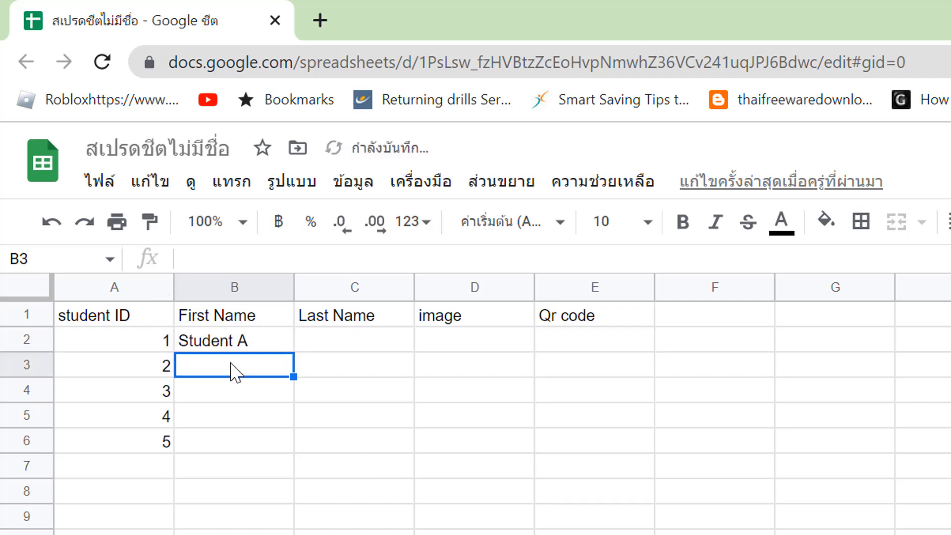
Fill the first name from B2 down into B3 and change the copy to "Student B"
click(271, 343)
drag(293, 352, 265, 365)
double_click(264, 365)
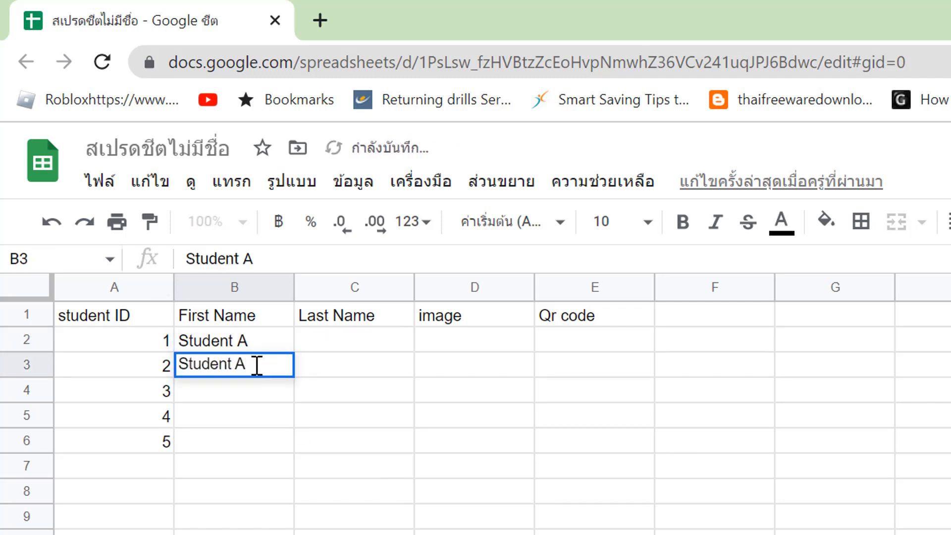
key(BackSpace)
text(B)
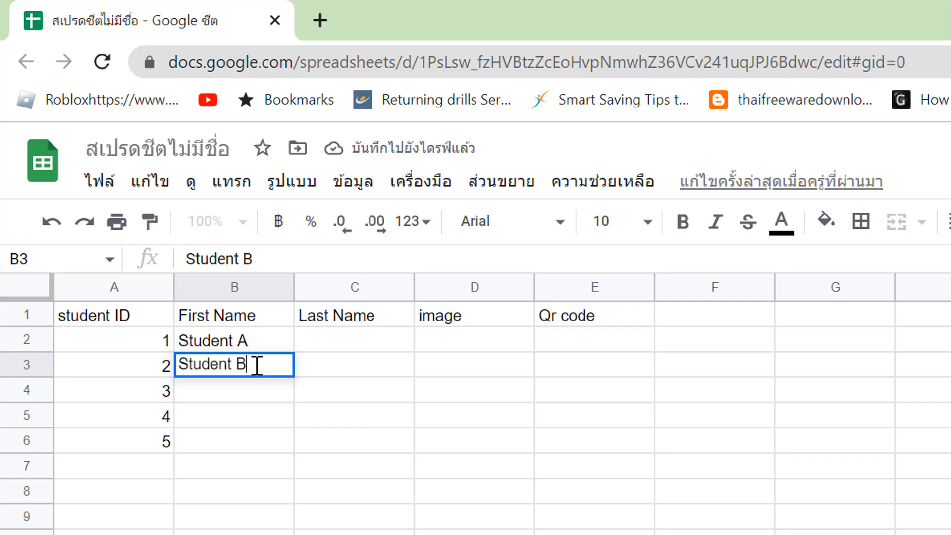
click(392, 449)
Fill the two first names in B2:B3 down through cell B6
click(265, 345)
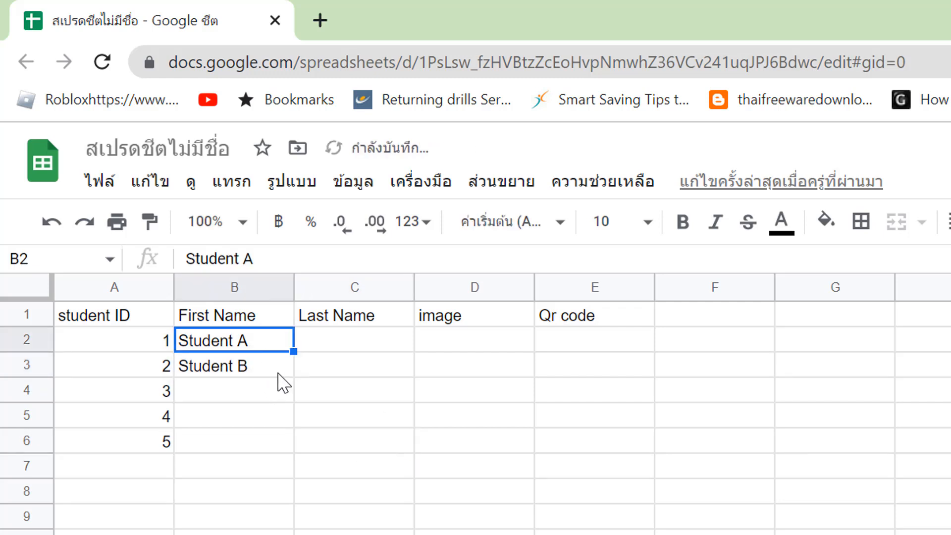
shift+click(286, 374)
drag(294, 377, 415, 466)
Change the filled first names in B4, B5 and B6 to "Student C", "Student D" and "Student E"
click(268, 389)
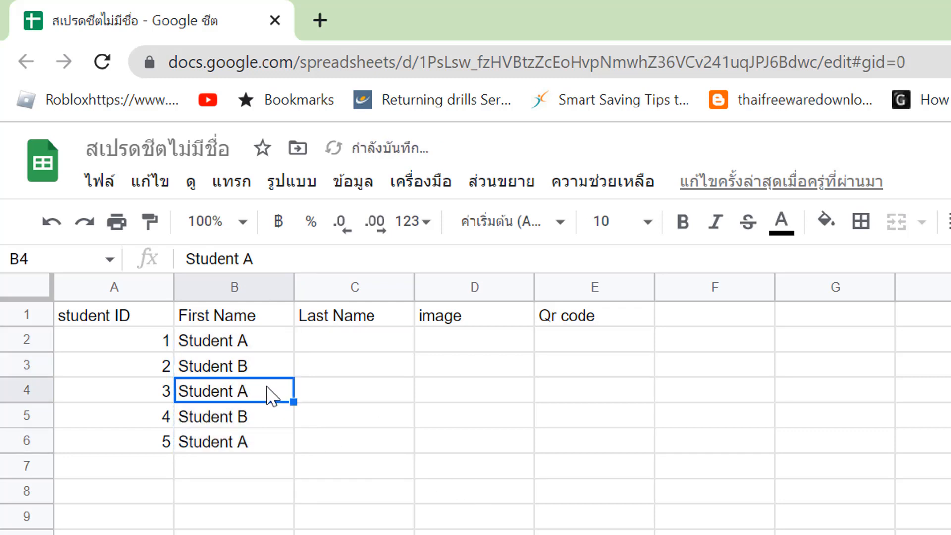
double_click(272, 397)
key(BackSpace)
text(C)
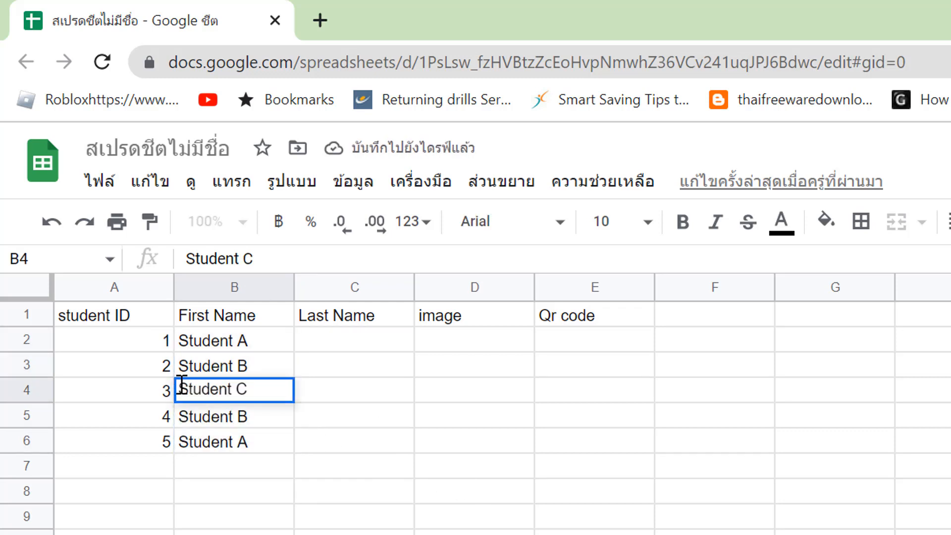
key(Return)
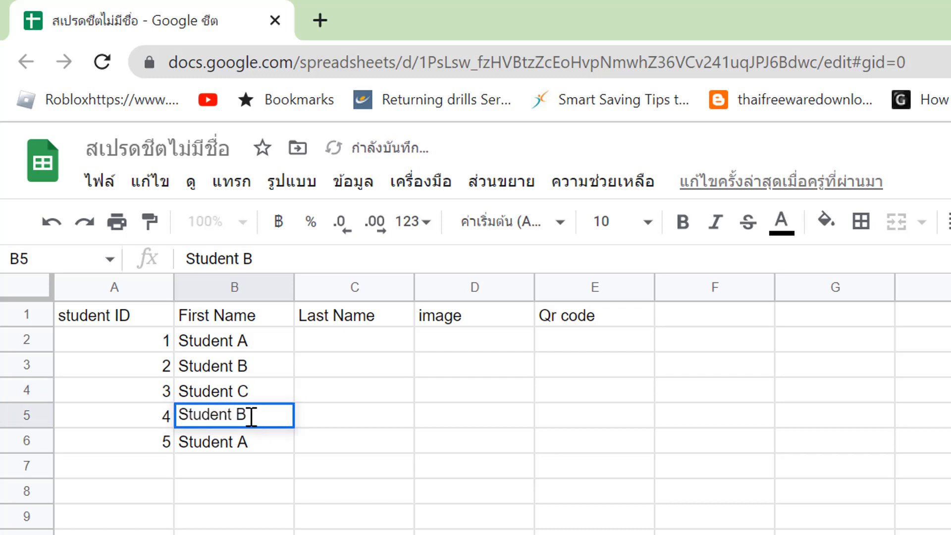
key(BackSpace)
text(D)
key(Return)
double_click(260, 446)
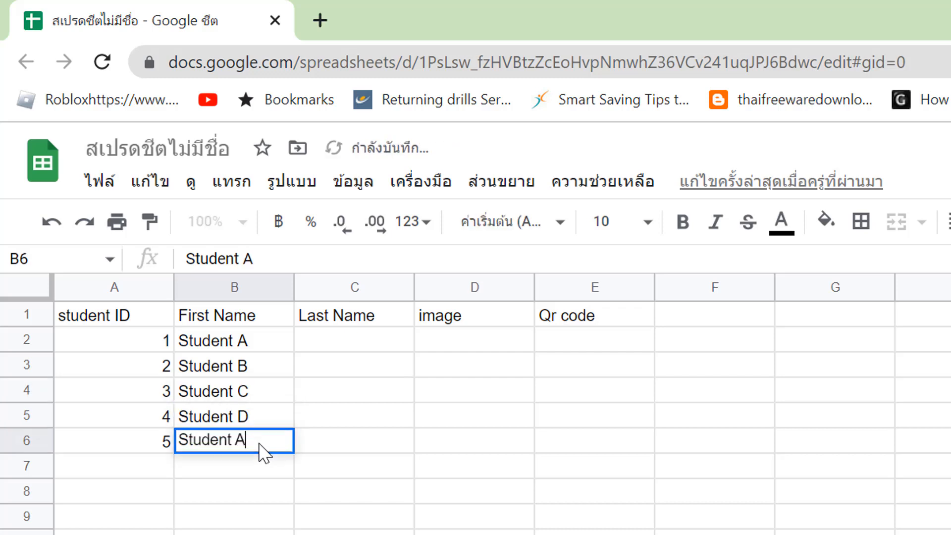
key(BackSpace)
text(E)
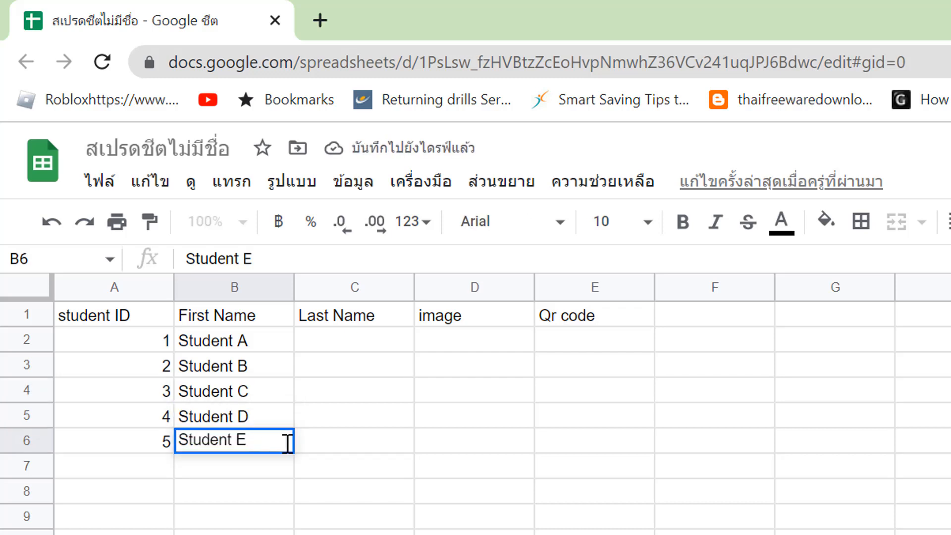
Enter the last names LA, LB and LC in cells C2, C3 and C4
click(351, 351)
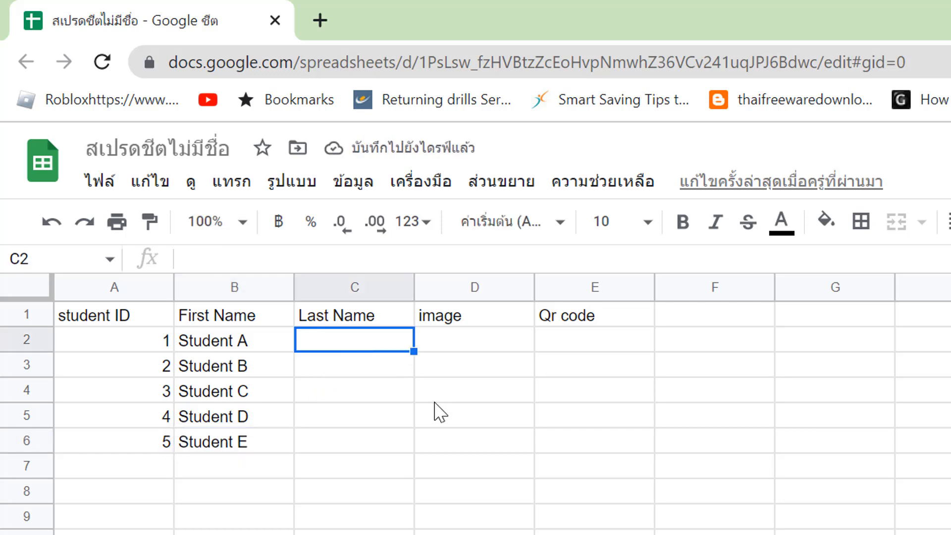
text(L)
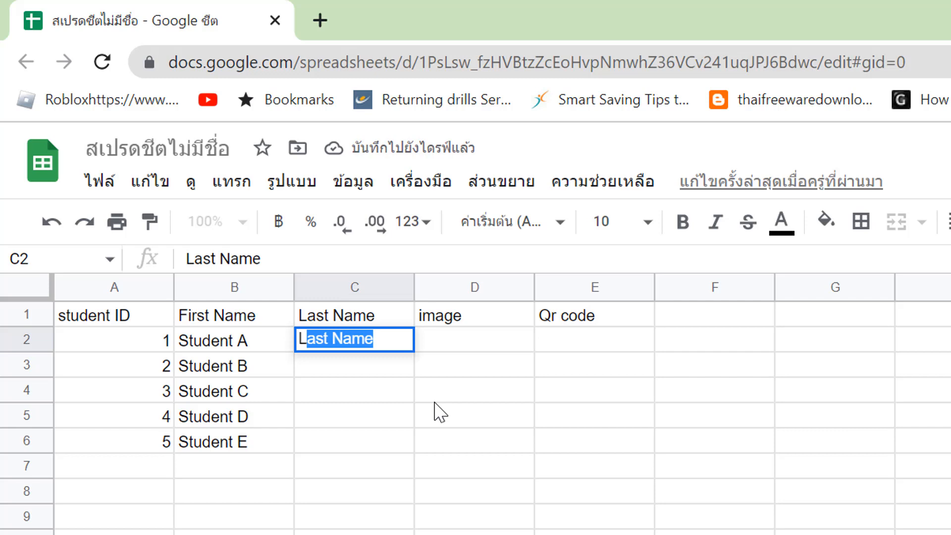
text(A)
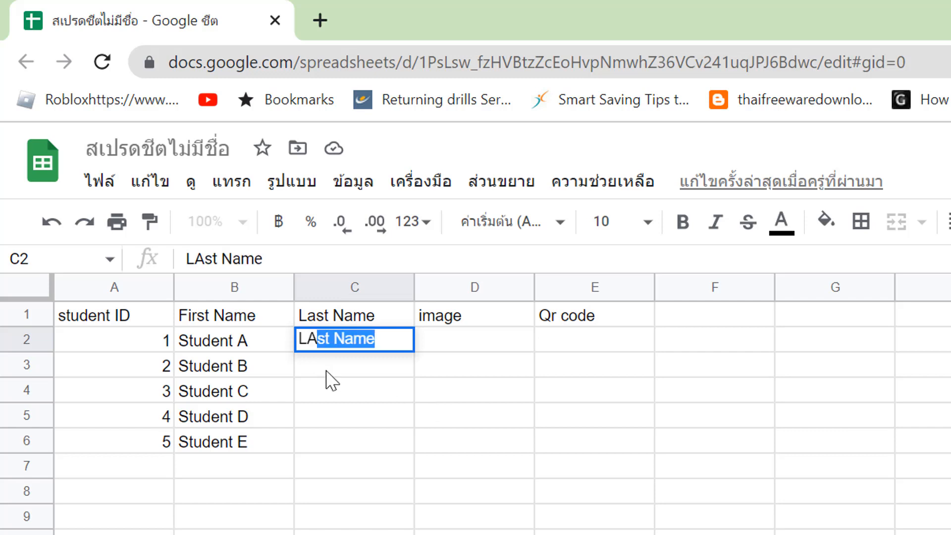
key(Delete)
key(Return)
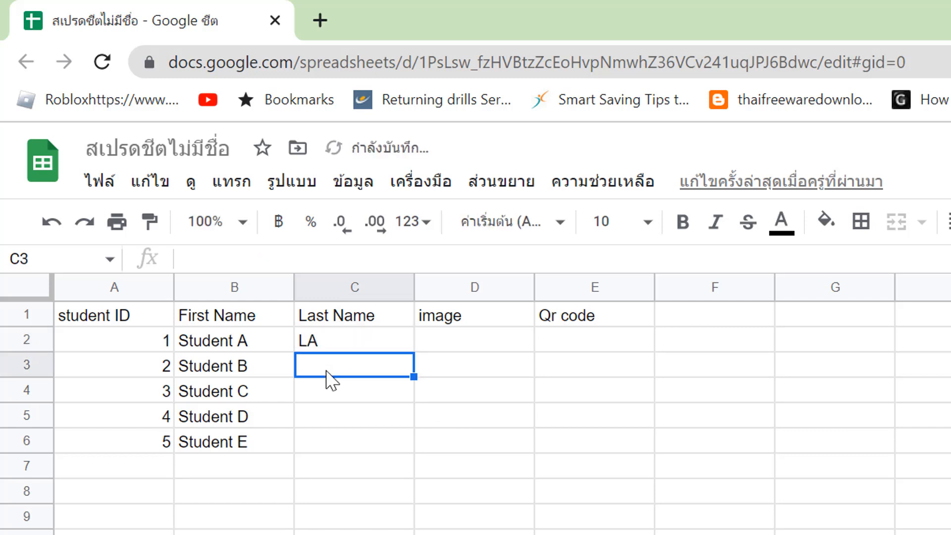
text(LB)
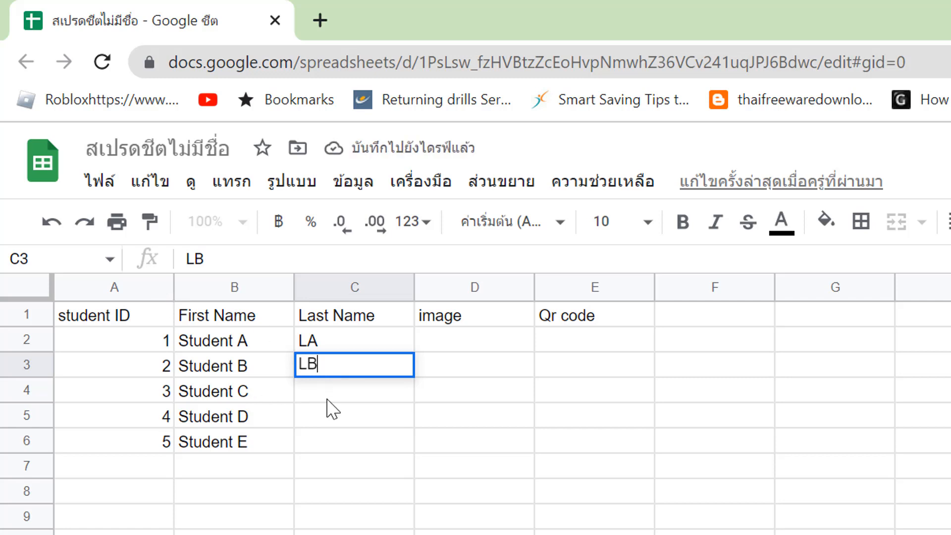
key(Return)
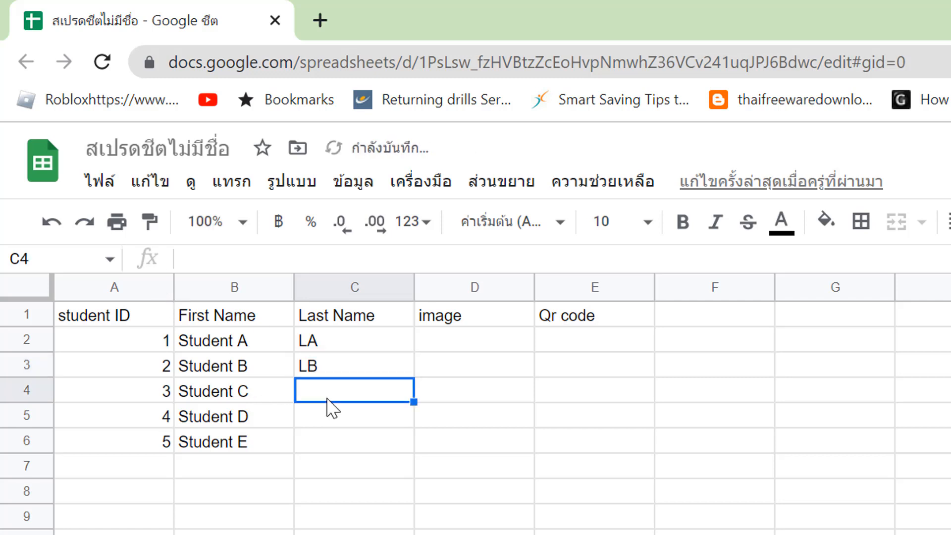
text(LC)
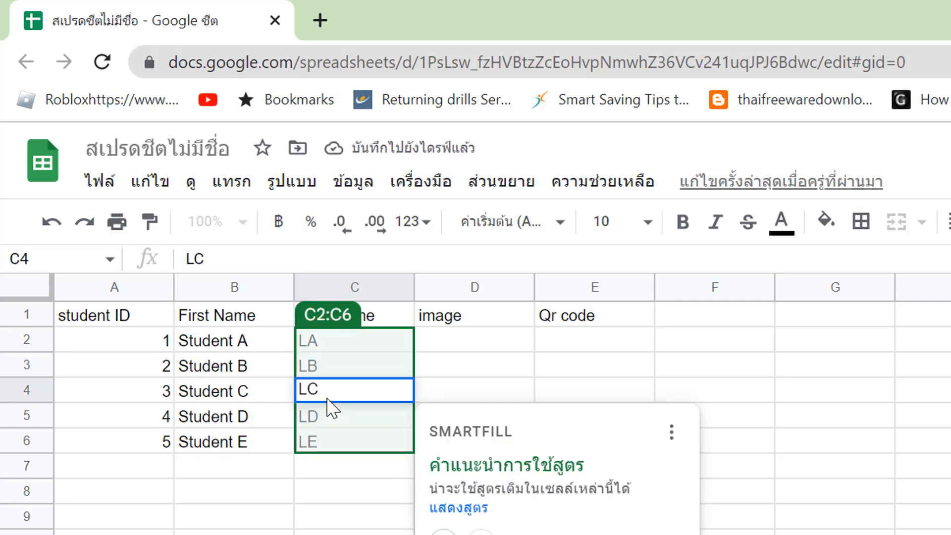
drag(947, 468, 947, 490)
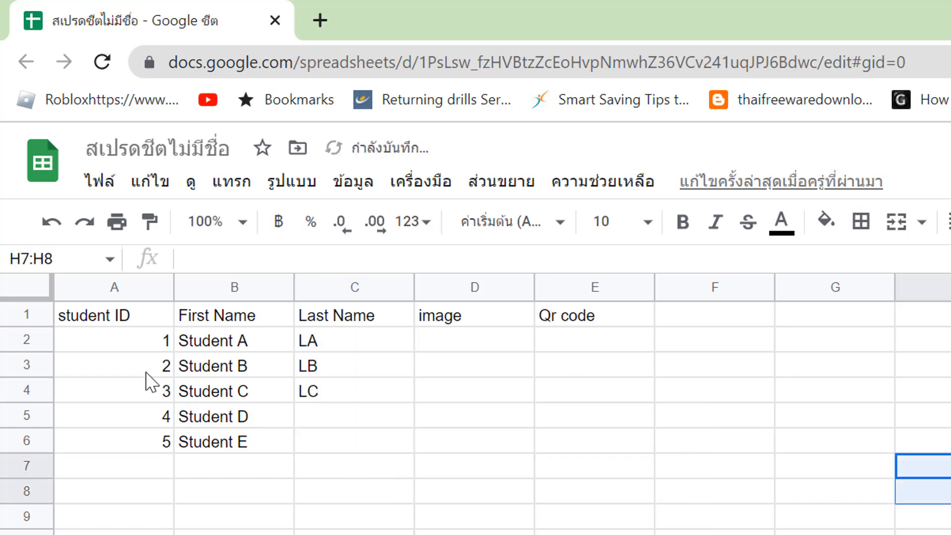
Enter the last names LD and LE in cells C5 and C6
click(340, 420)
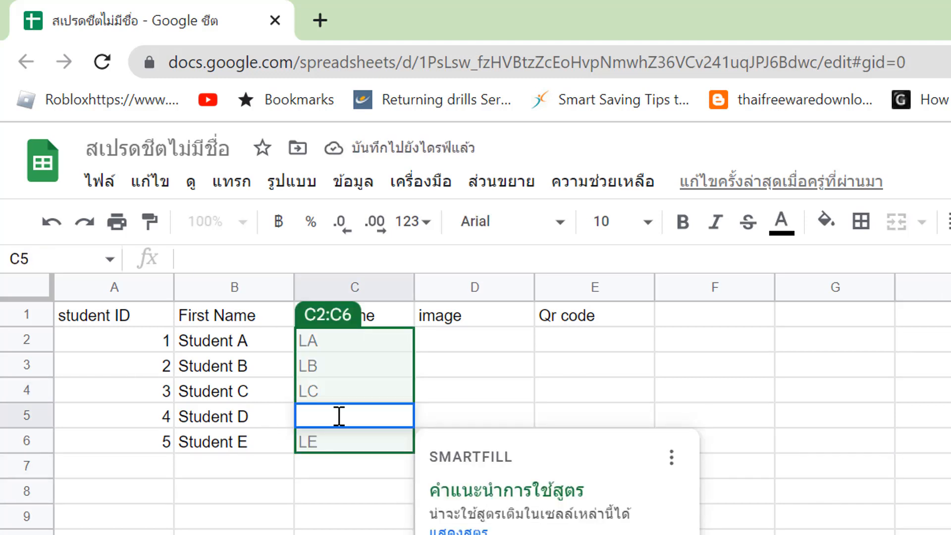
text(LD)
key(Return)
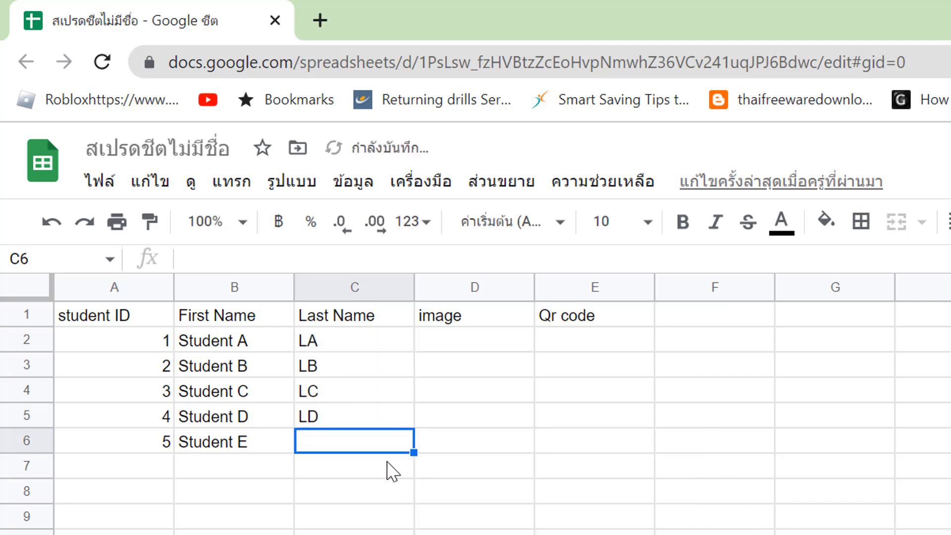
text(L)
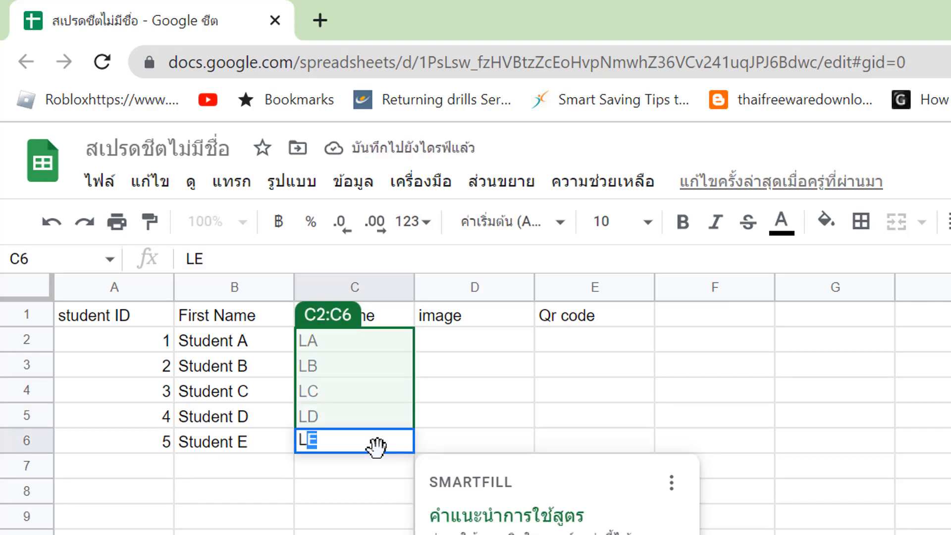
text(E)
key(Return)
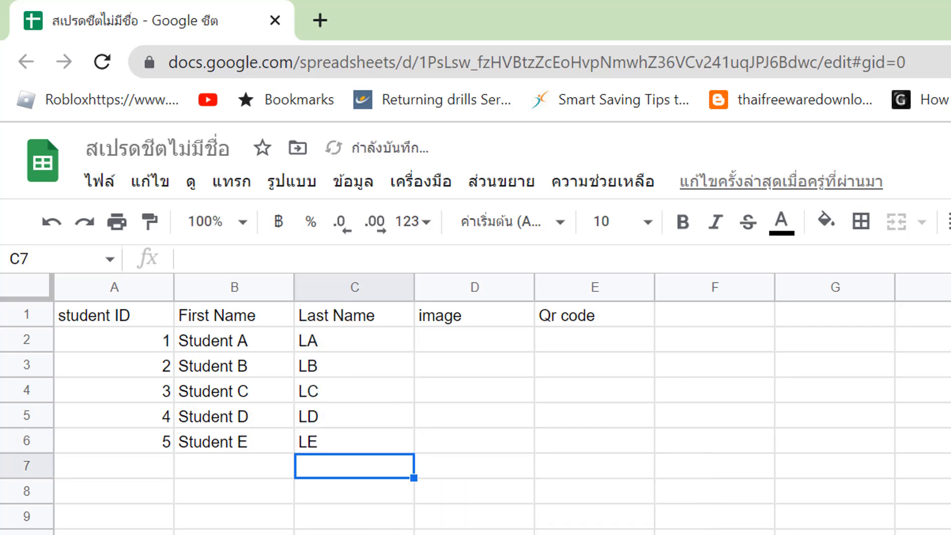
click(947, 530)
Switch to Notepad, copy the entire IMAGE formula that generates a 150x150 QR code from A2, and return to the spreadsheet
click(475, 349)
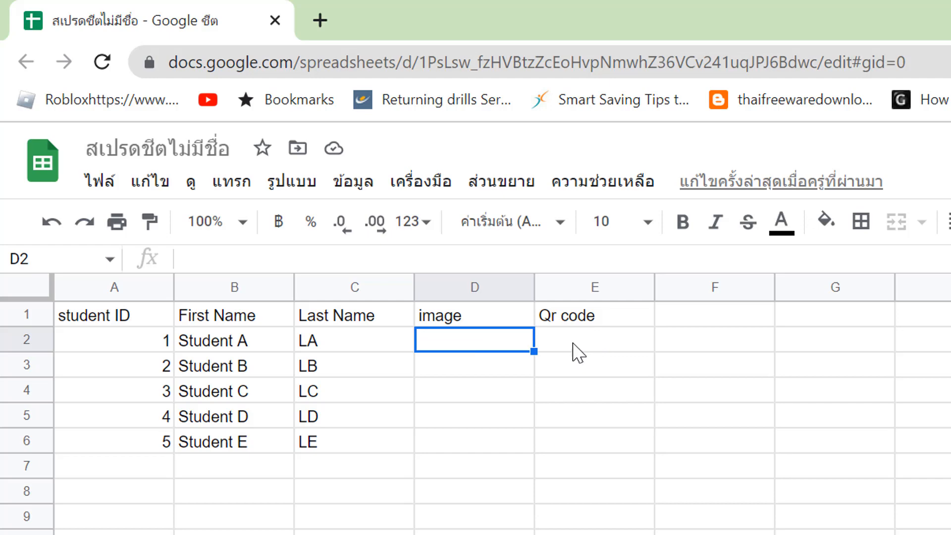
key(alt+Tab)
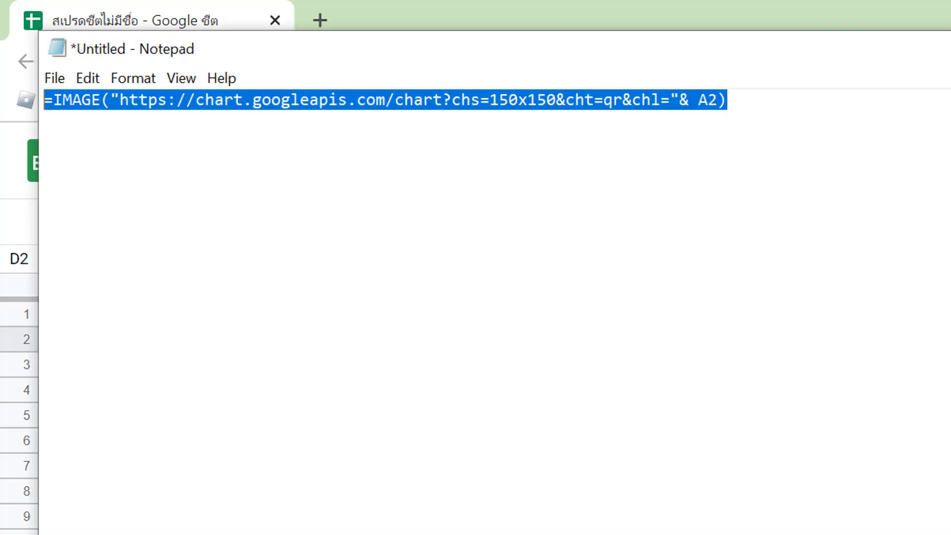
click(266, 165)
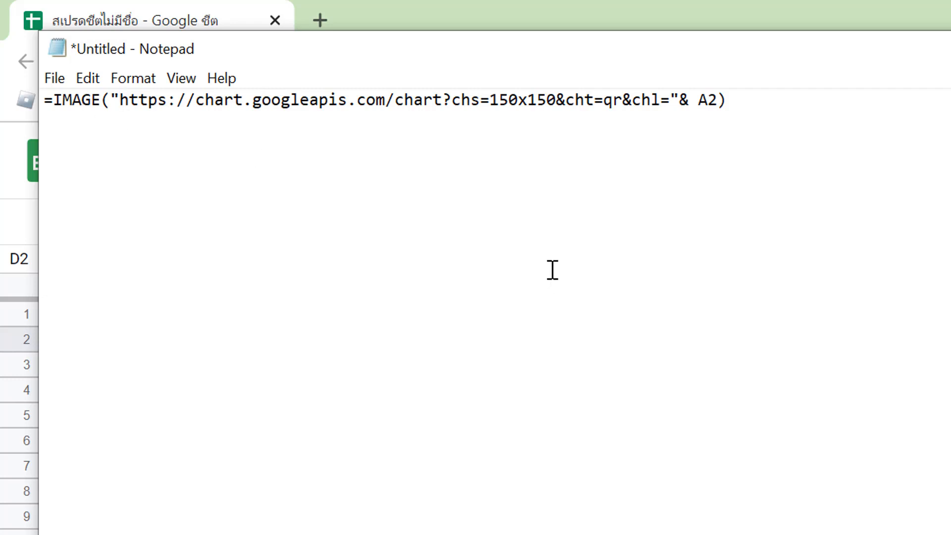
key(ctrl+a)
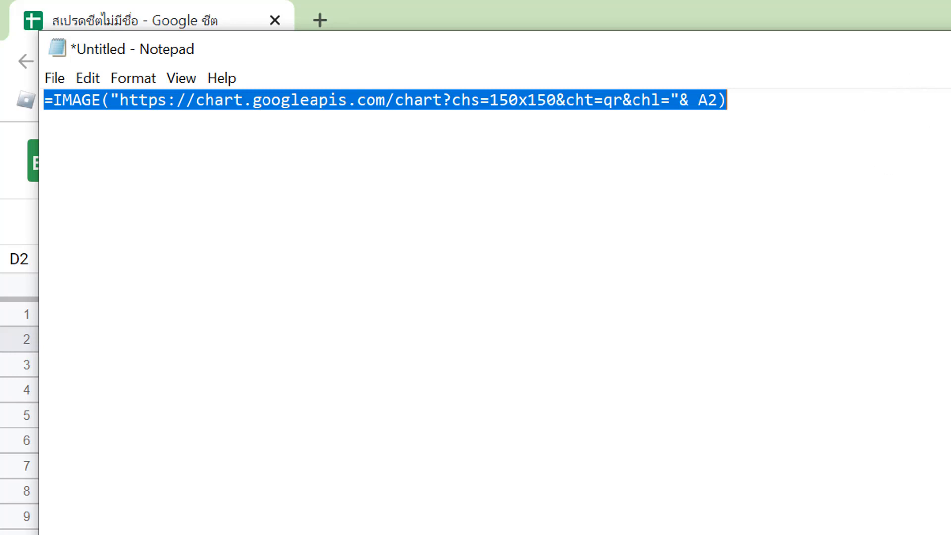
key(alt+Tab)
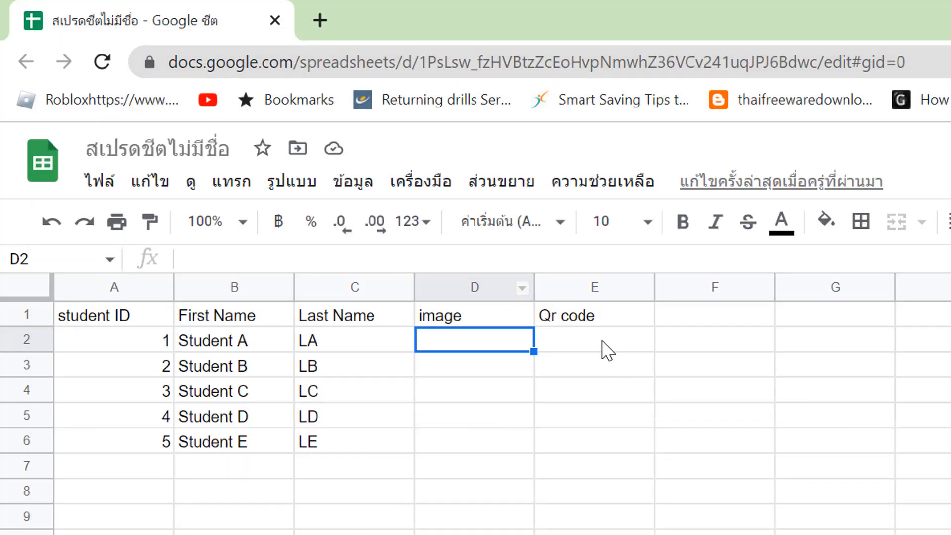
click(594, 342)
click(277, 260)
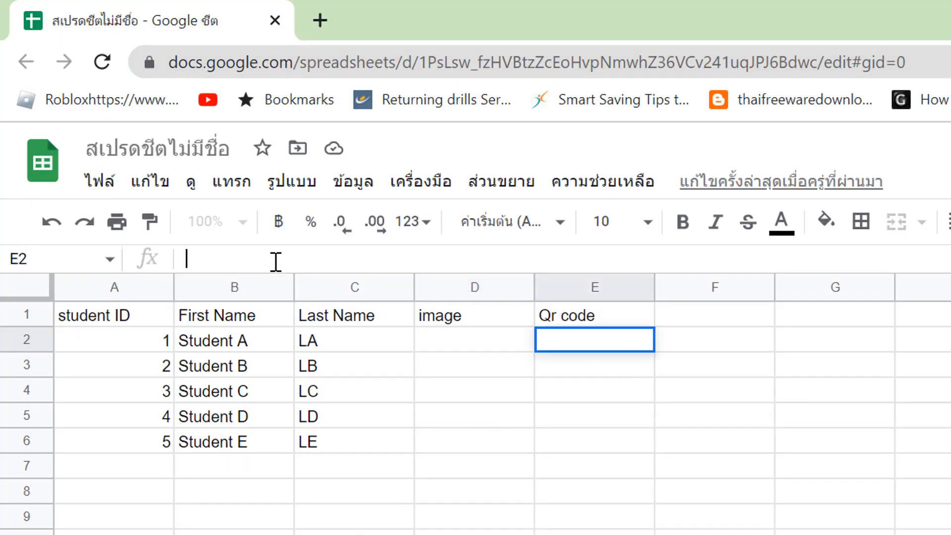
text(=IMAGE("https://chart.googleapis.com/chart?chs=150x150&cht=qr&chl="& A2))
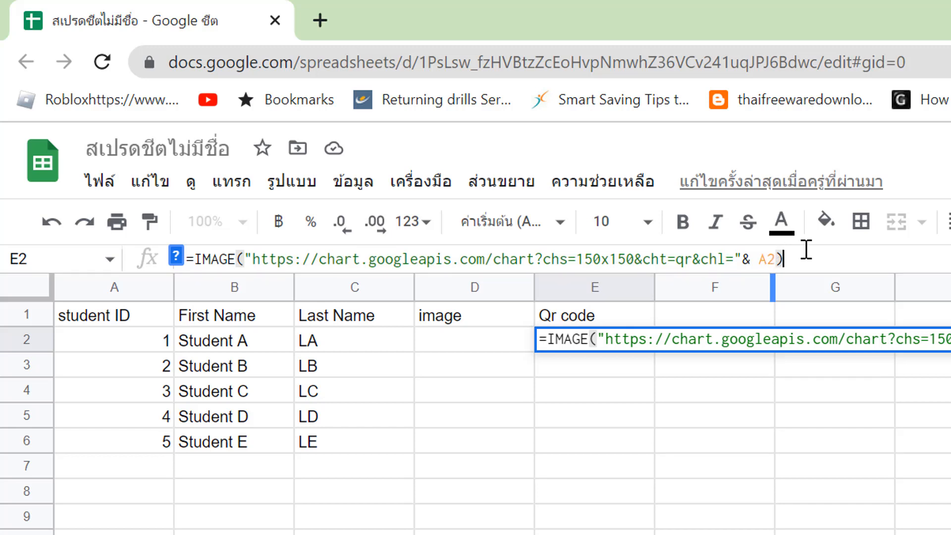
key(Return)
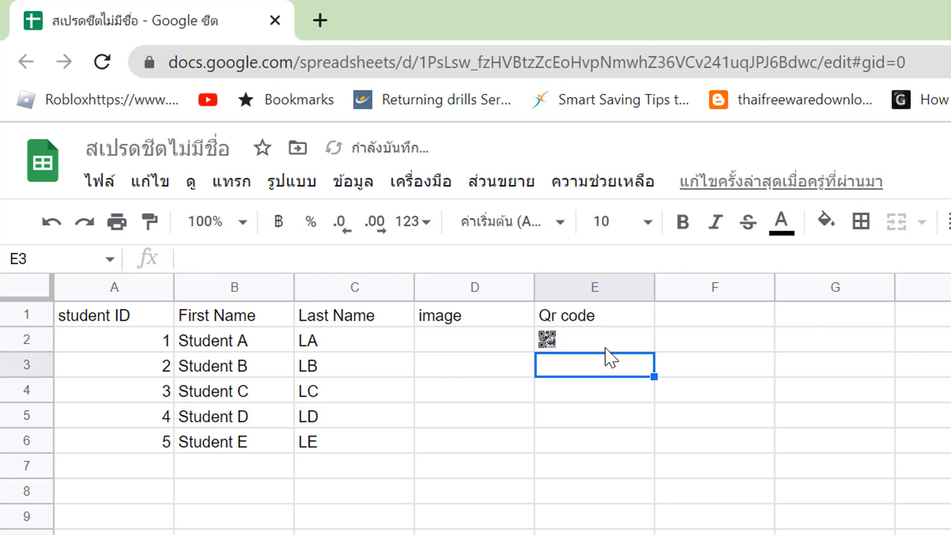
Fill the QR code formula from E2 down to E6 for all five students
click(608, 347)
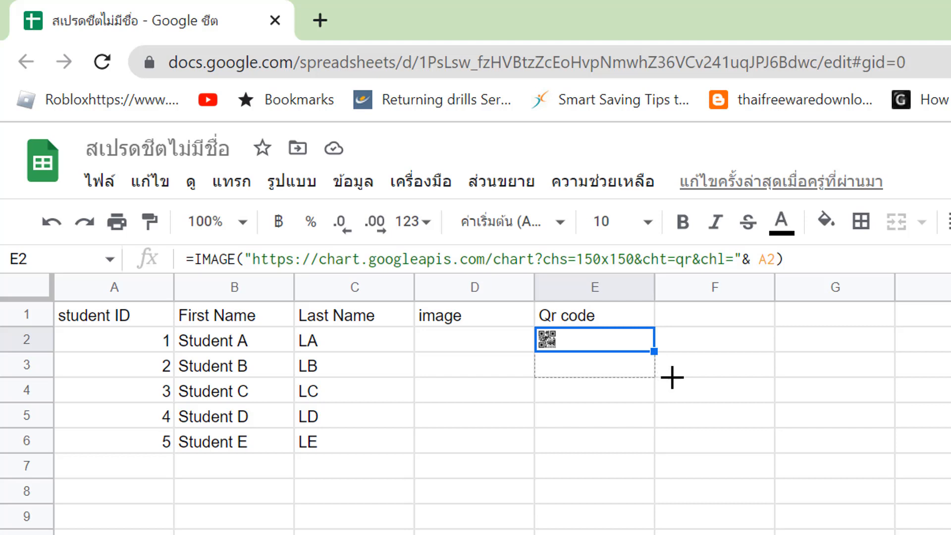
drag(655, 352, 649, 372)
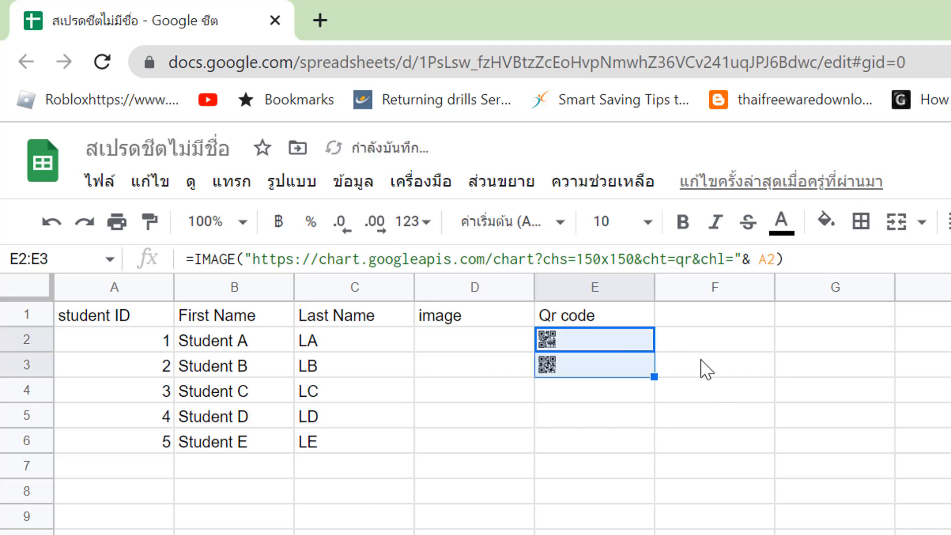
drag(655, 376, 657, 434)
click(799, 482)
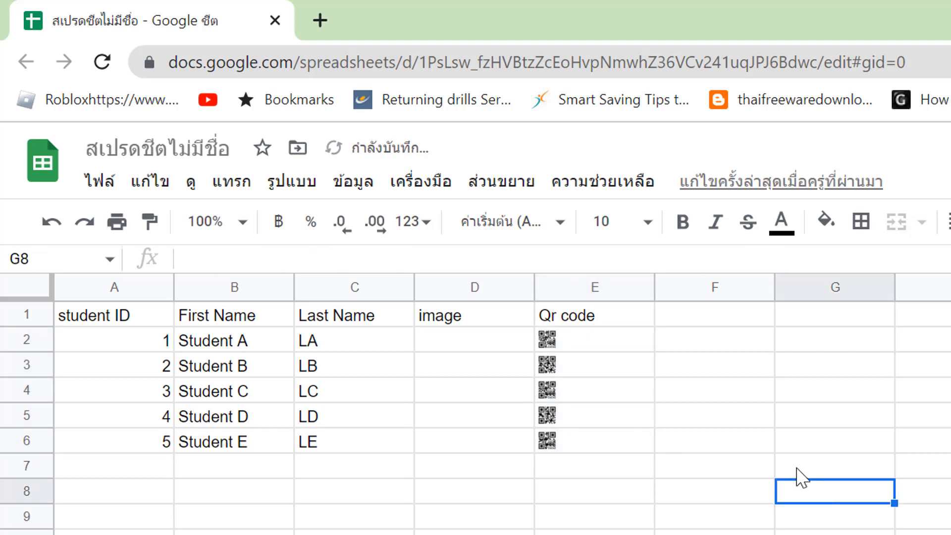
Enlarge row 2, then resize rows 2 to 6 together to a uniform height about four times the header row's
click(608, 340)
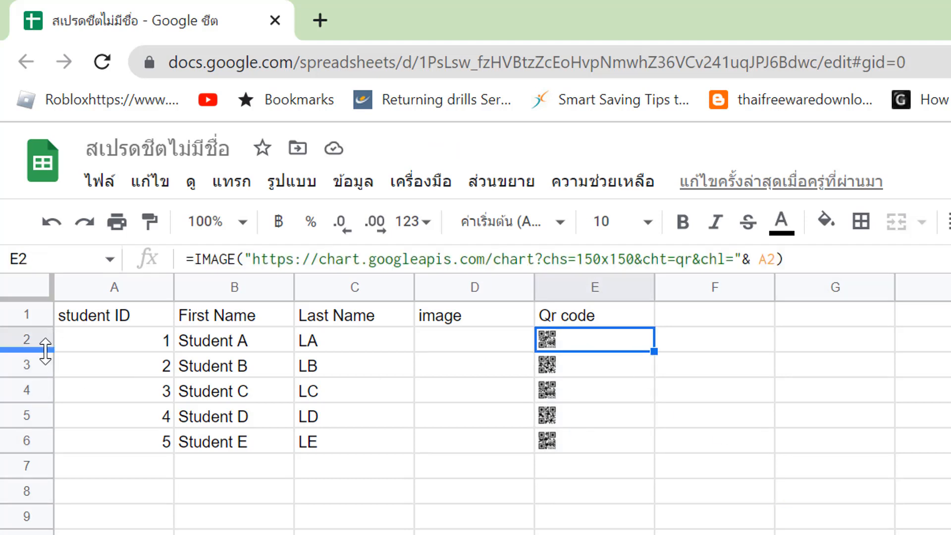
drag(45, 351, 57, 404)
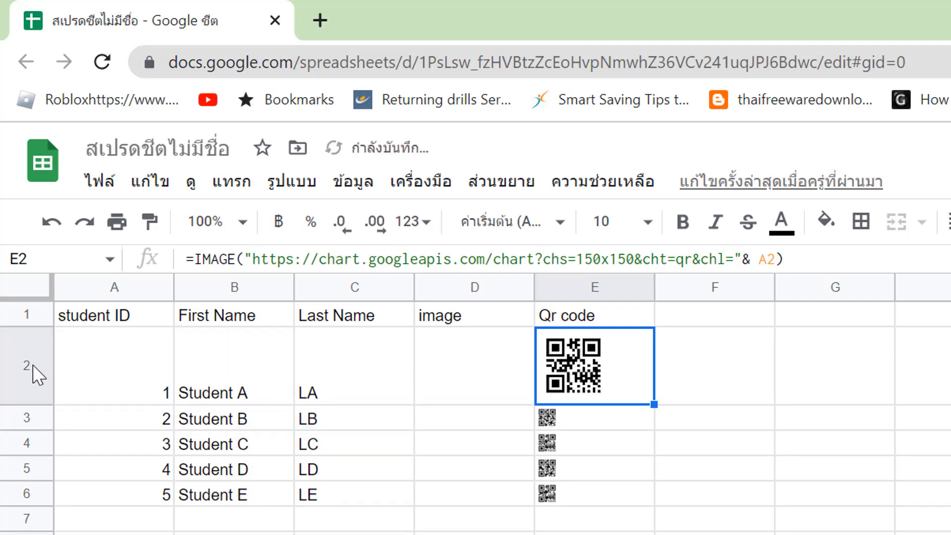
click(36, 394)
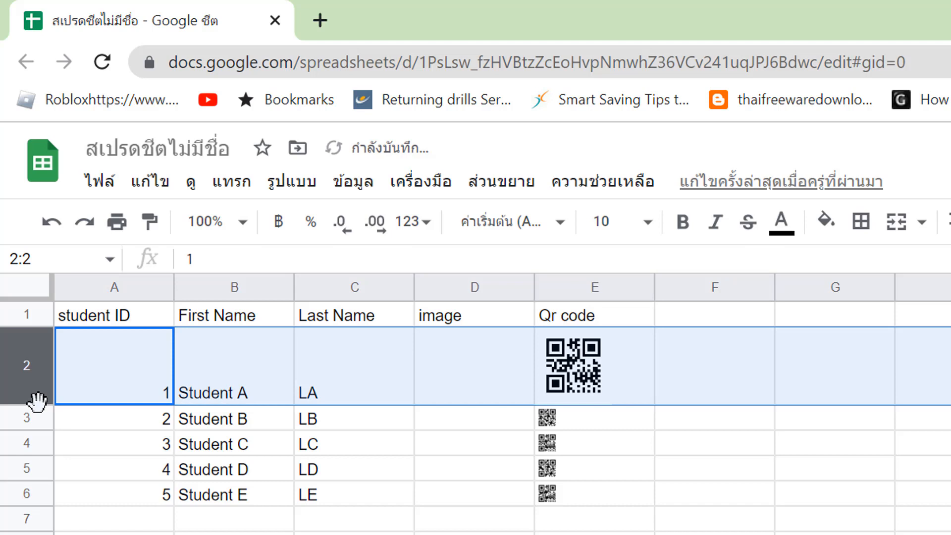
shift+click(31, 494)
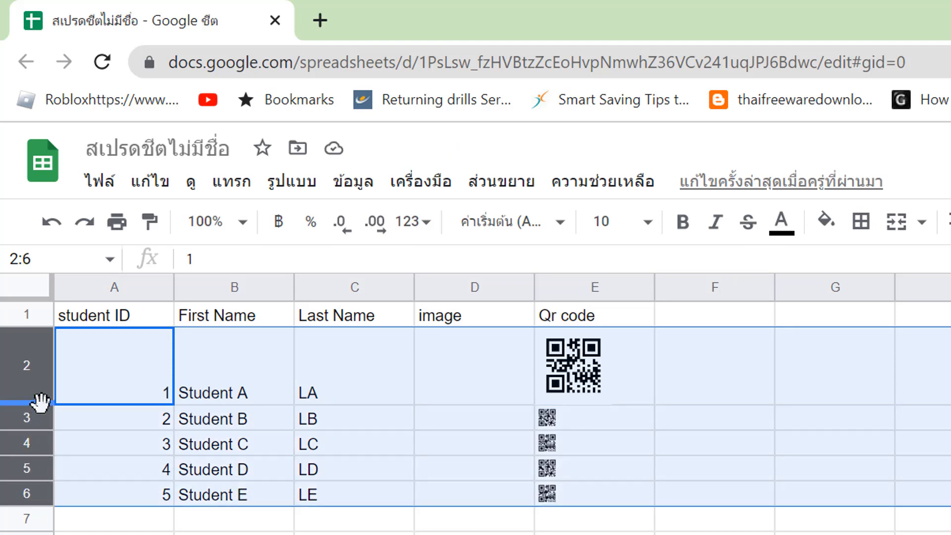
drag(39, 402, 39, 429)
scroll(828, 521, down, 4)
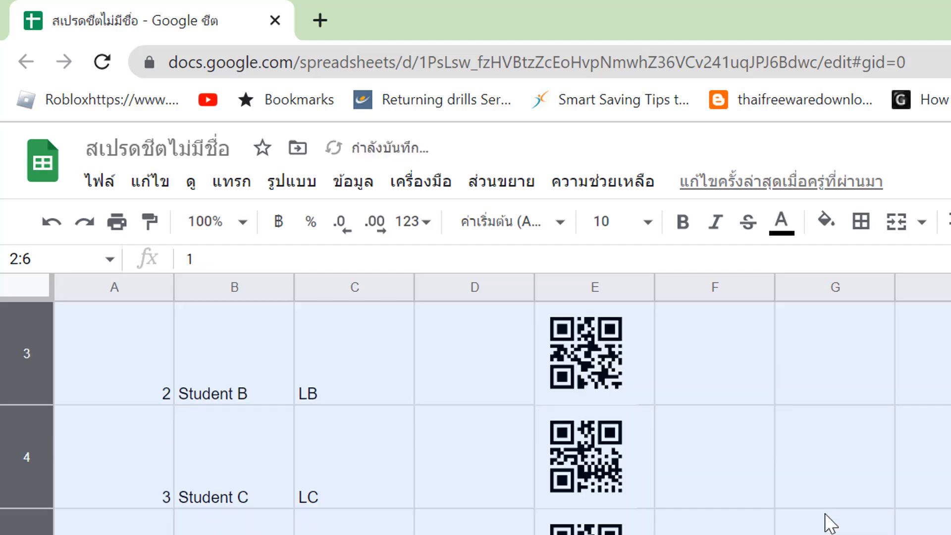
scroll(837, 525, up, 3)
click(850, 526)
scroll(860, 526, up, 1)
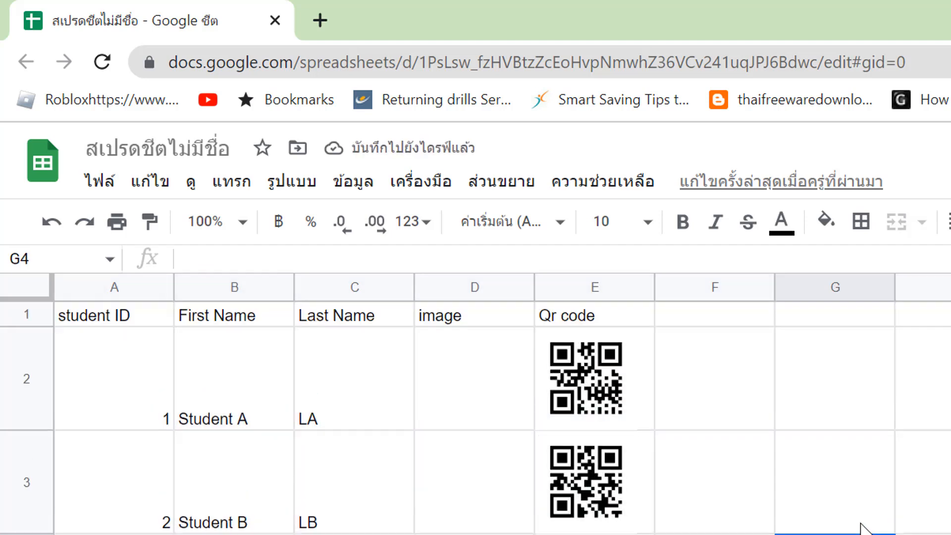
Reduce the height of rows 2 to 6 together to about three times the header row's height
click(26, 385)
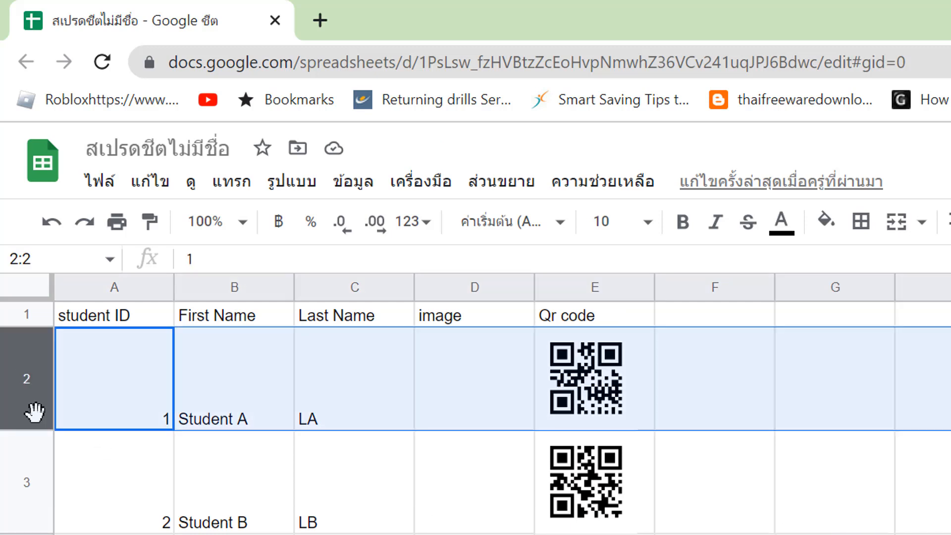
scroll(50, 491, down, 3)
shift+click(23, 490)
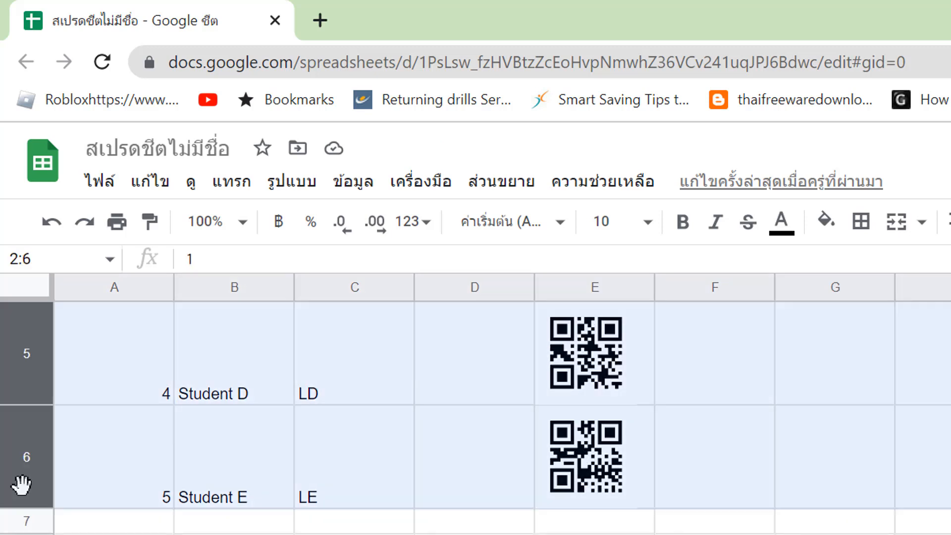
drag(34, 403, 49, 379)
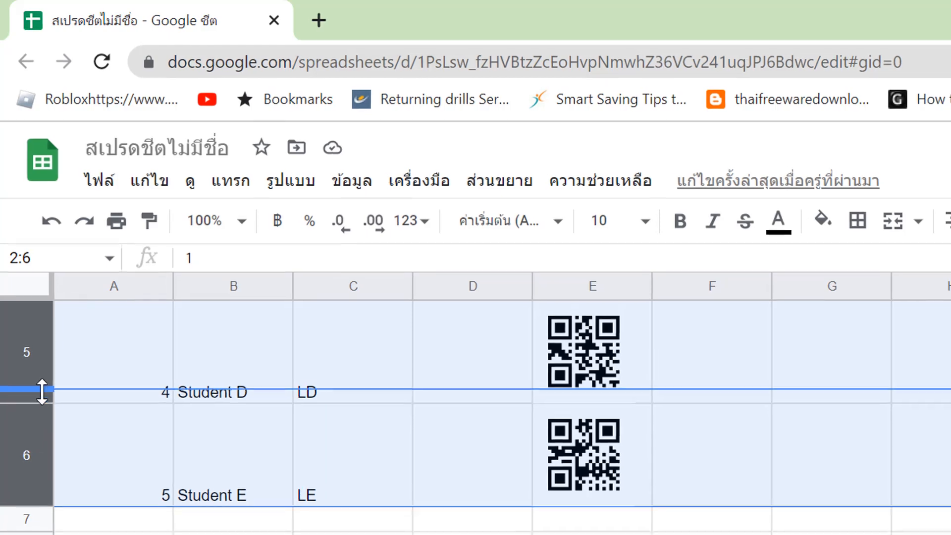
drag(43, 341, 45, 331)
click(653, 439)
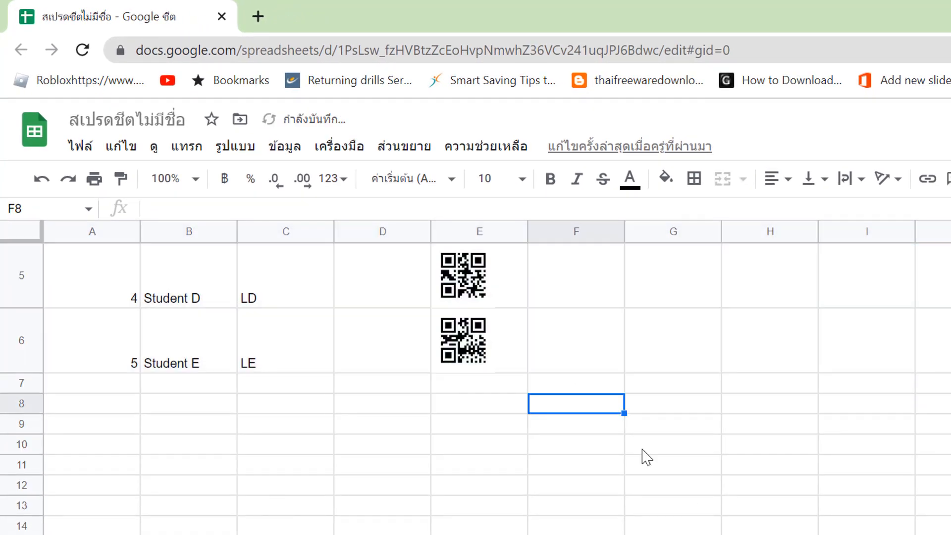
scroll(703, 505, up, 5)
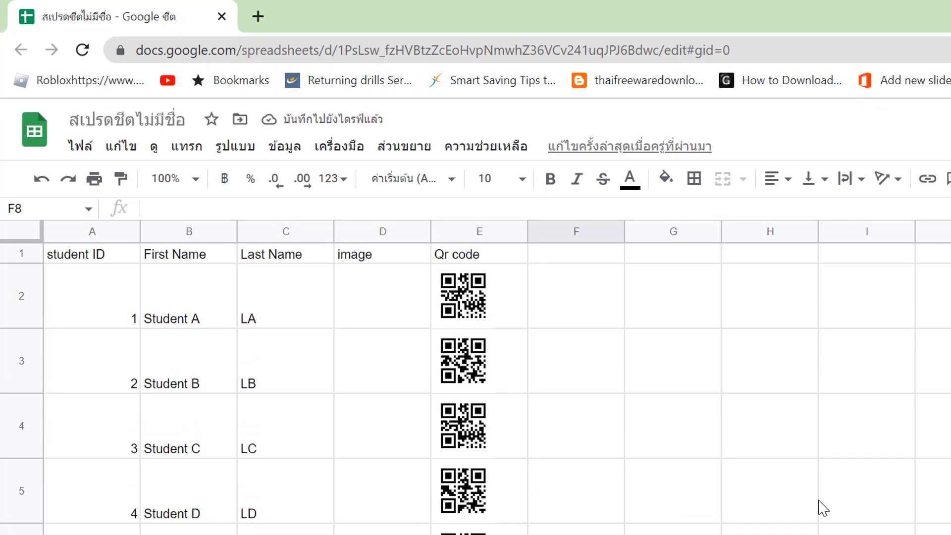